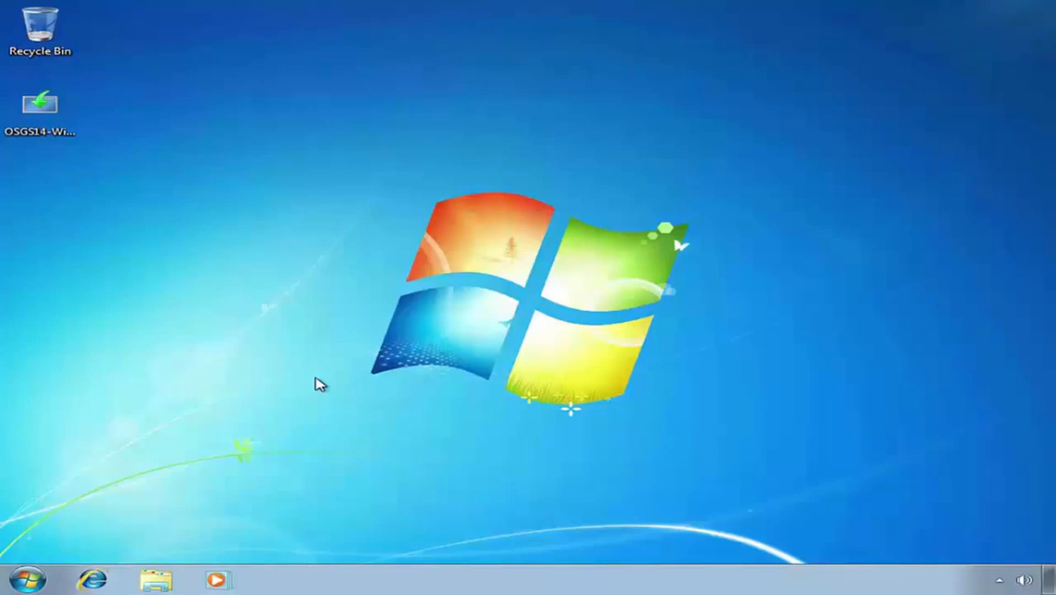
- Show the programs installed under Microsoft Office 2013 in the full program list
{"action": "left_click", "coordinate": [28, 579]}
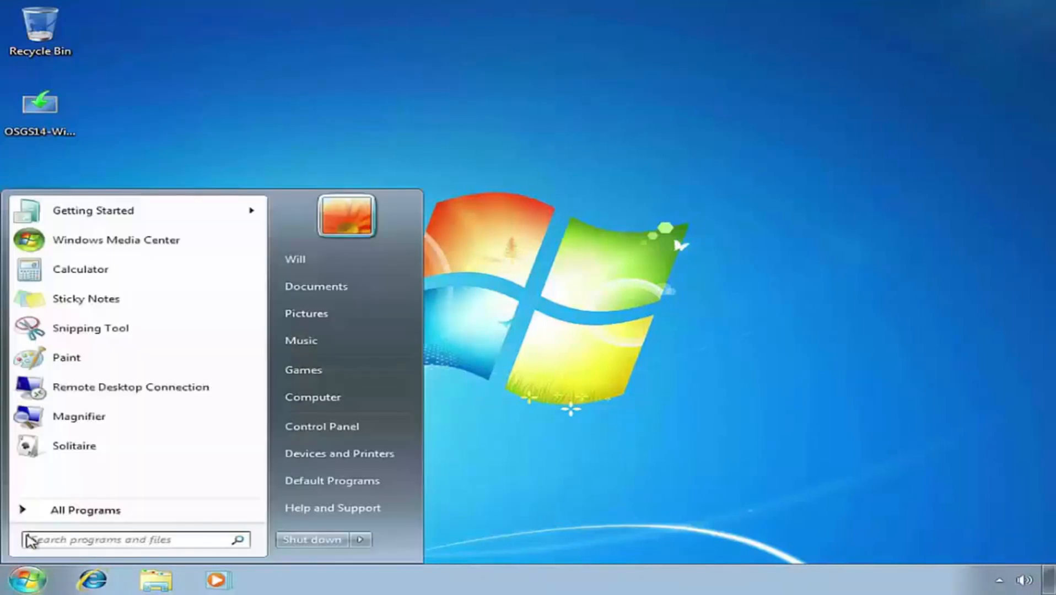
{"action": "left_click", "coordinate": [165, 517]}
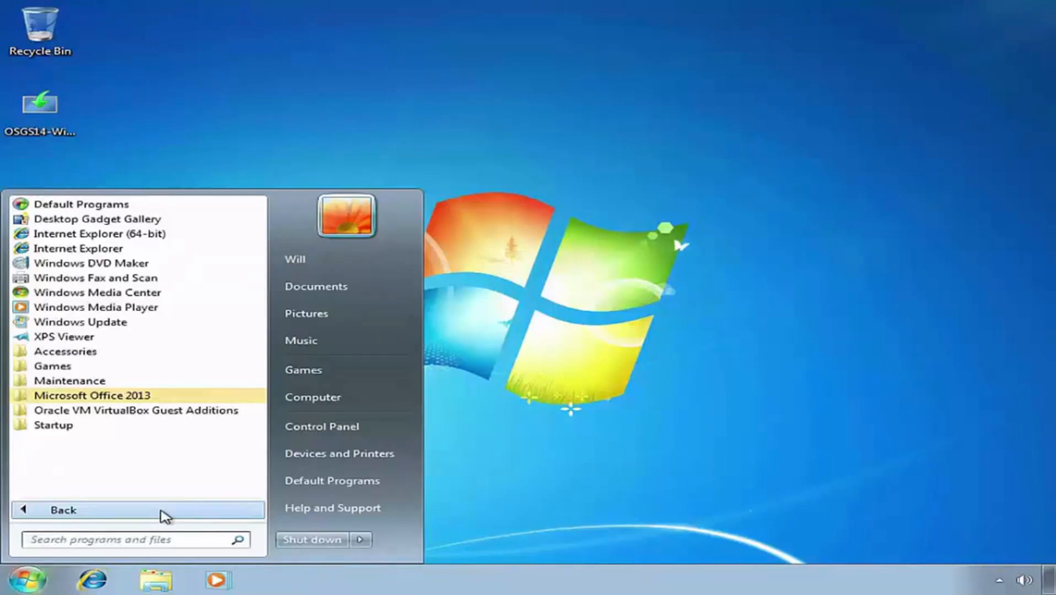
{"action": "left_click", "coordinate": [156, 398]}
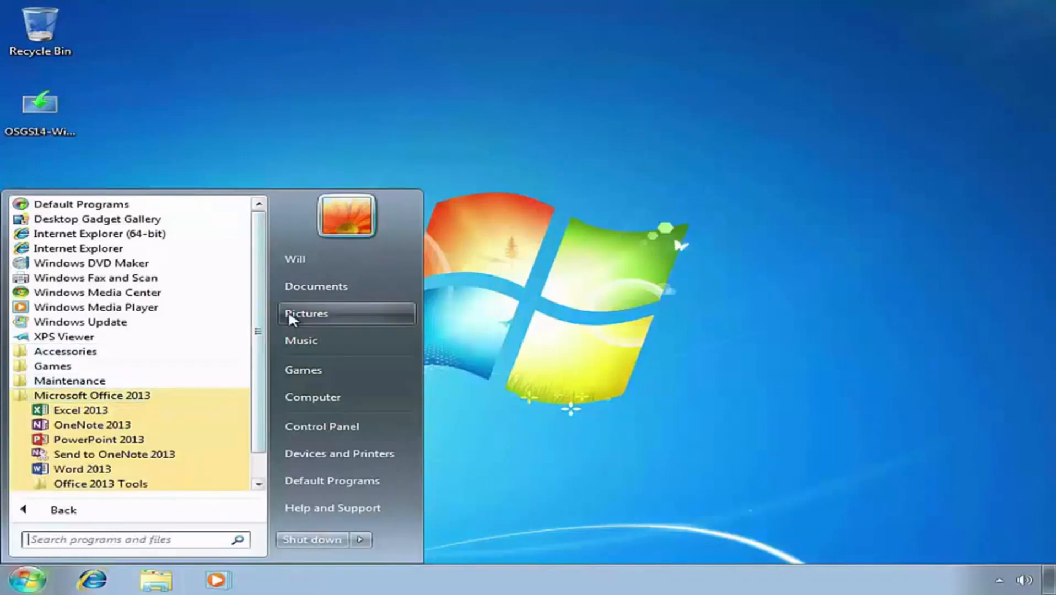
- Check the personal folder and text document in the Documents library, and close the window
{"action": "left_click", "coordinate": [375, 288]}
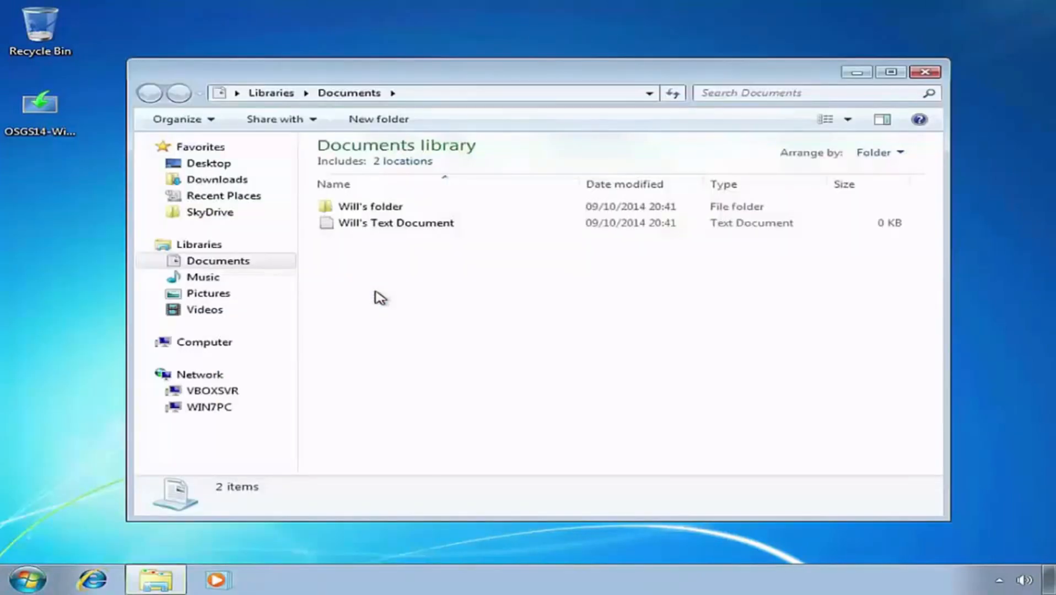
{"action": "left_click", "coordinate": [327, 210]}
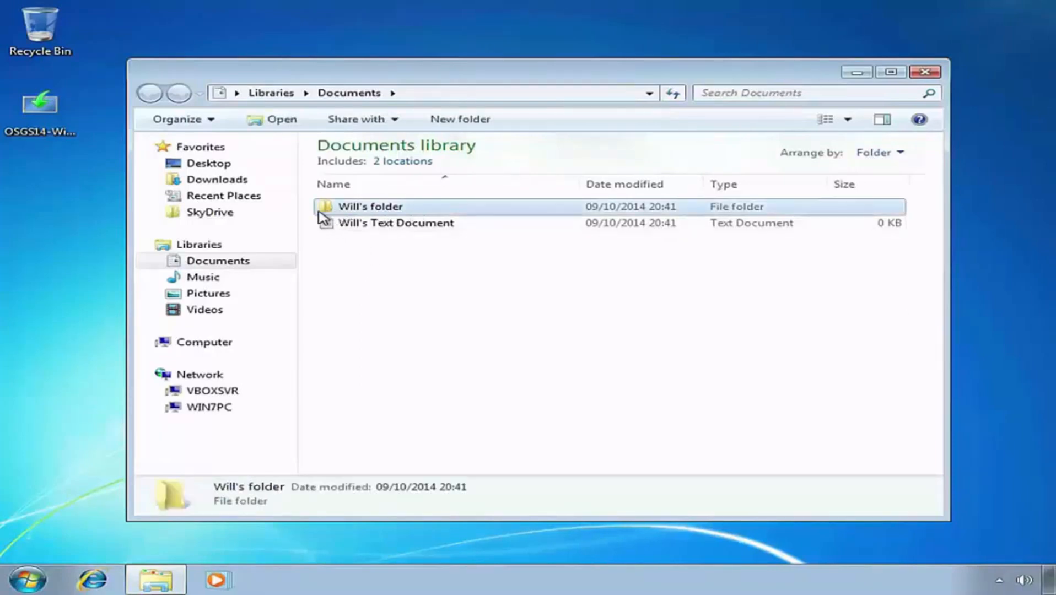
{"action": "left_click", "coordinate": [326, 228]}
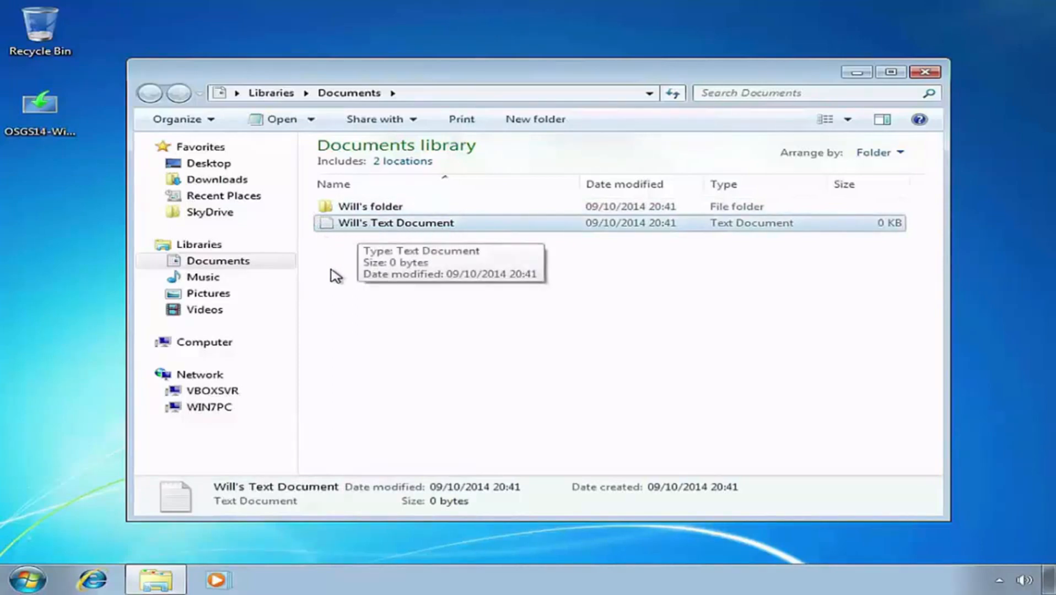
{"action": "left_click", "coordinate": [336, 276]}
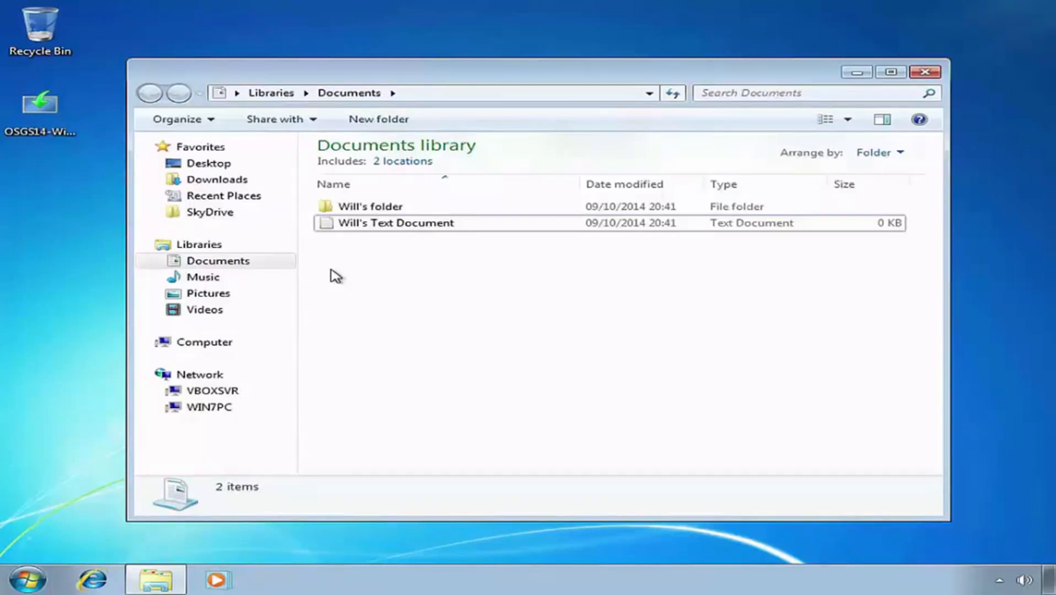
{"action": "left_click", "coordinate": [924, 72]}
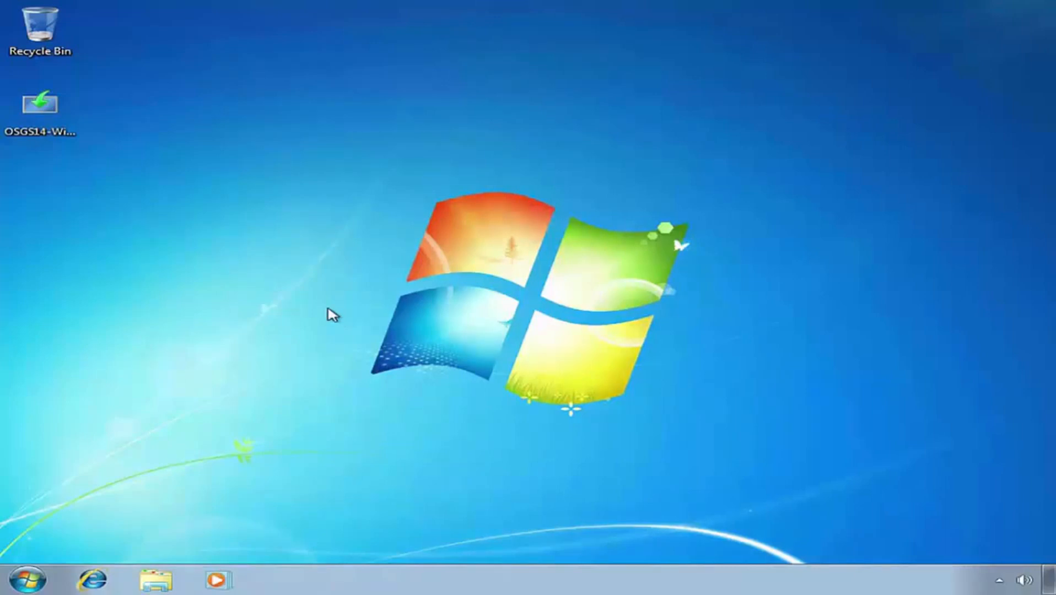
- Run the Windows 8.1 Upgrade Assistant from the desktop, review its compatibility details, and quit it
{"action": "left_click", "coordinate": [58, 130]}
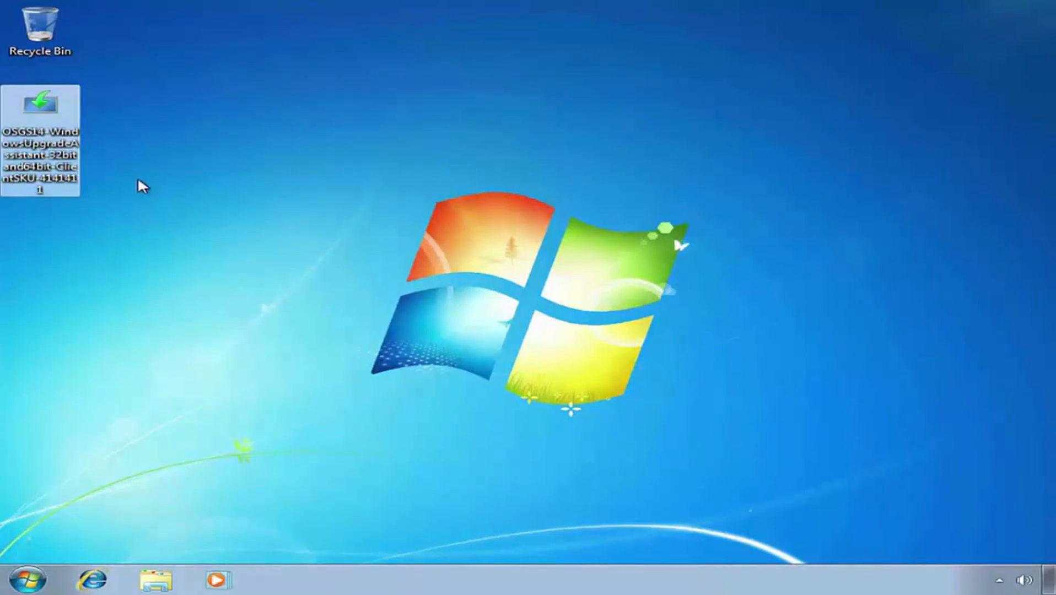
{"action": "double_click", "coordinate": [40, 107]}
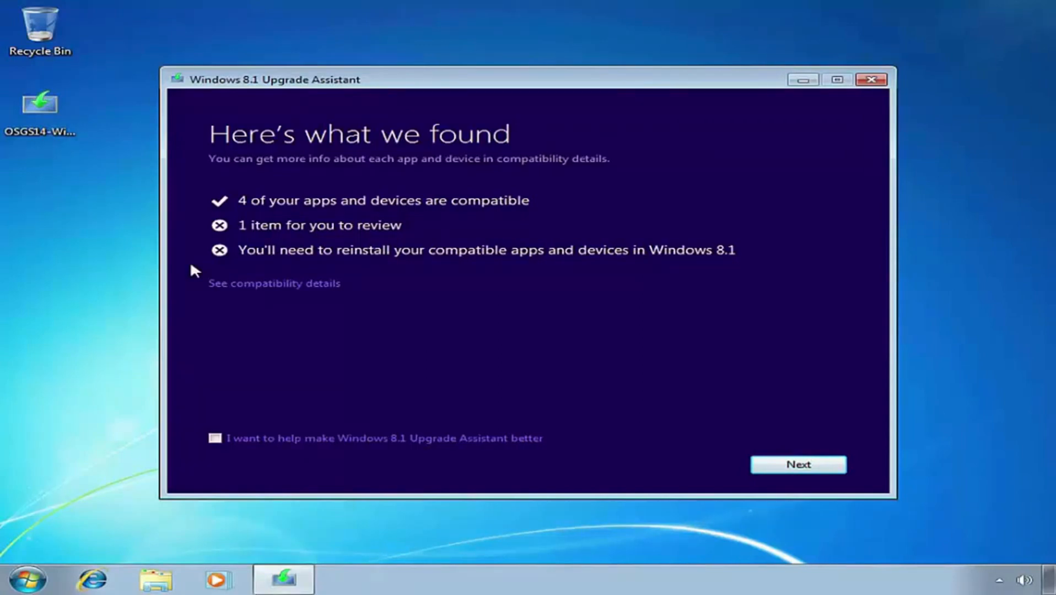
{"action": "left_click", "coordinate": [212, 284]}
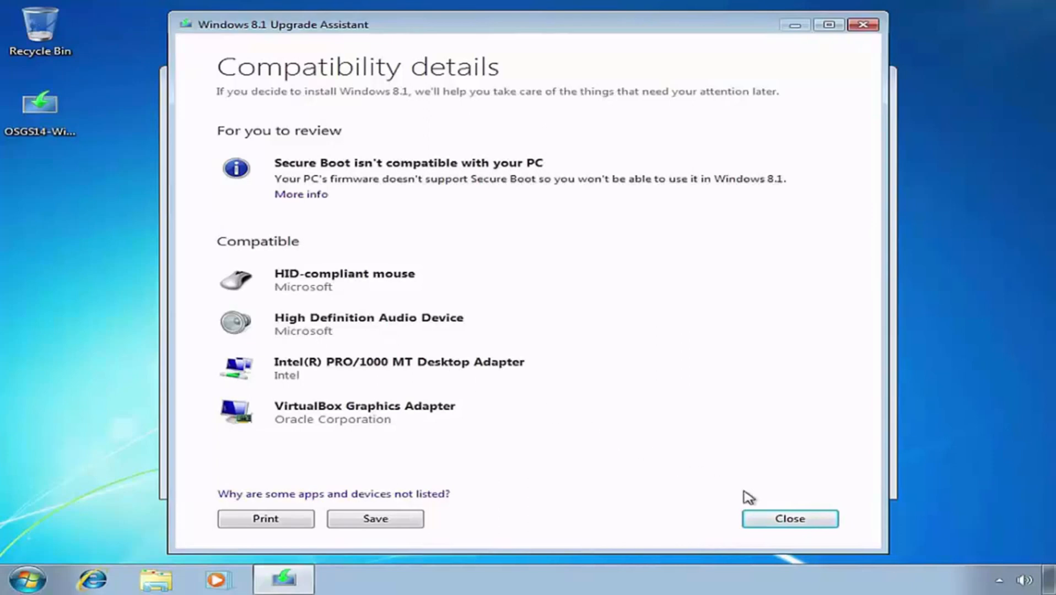
{"action": "left_click", "coordinate": [791, 519]}
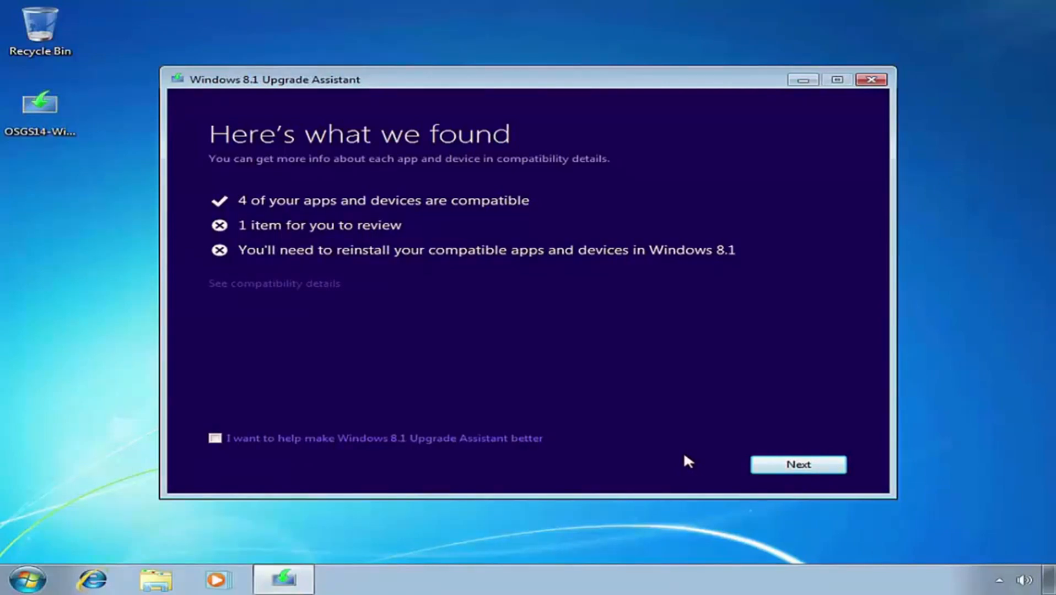
{"action": "left_click", "coordinate": [870, 80]}
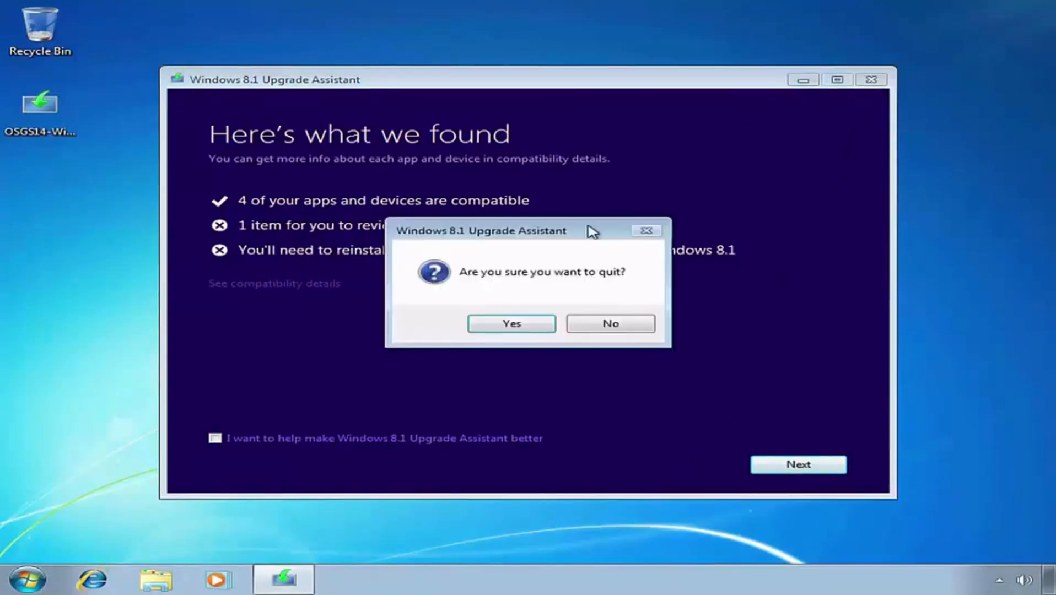
{"action": "left_click", "coordinate": [478, 328]}
{"action": "left_click", "coordinate": [296, 394]}
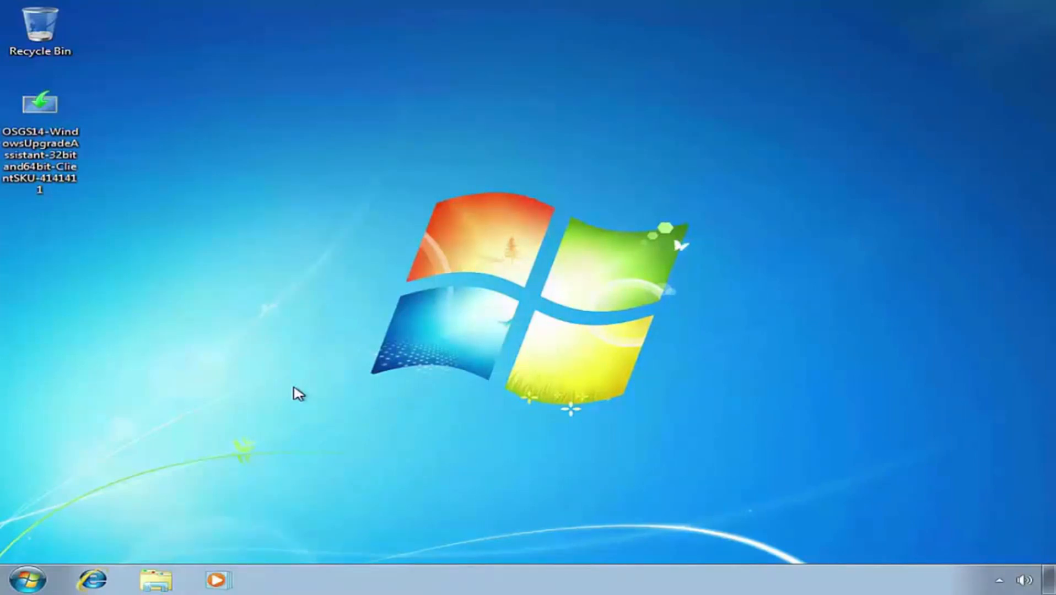
- Launch Windows 8.1 Setup from CD drive D: in File Explorer
{"action": "left_click", "coordinate": [157, 577]}
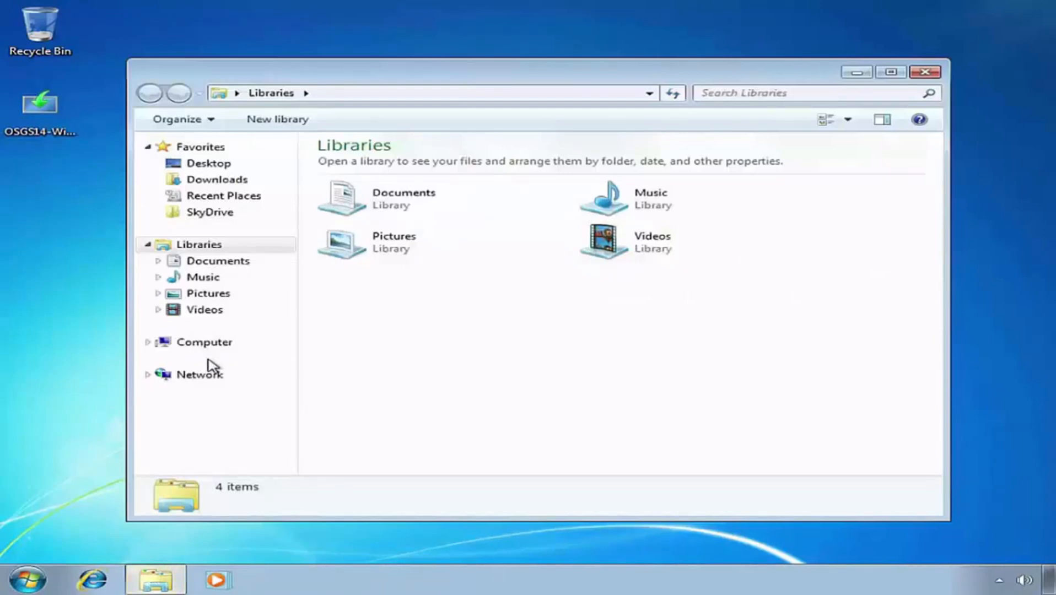
{"action": "left_click", "coordinate": [168, 346]}
{"action": "left_click", "coordinate": [526, 252]}
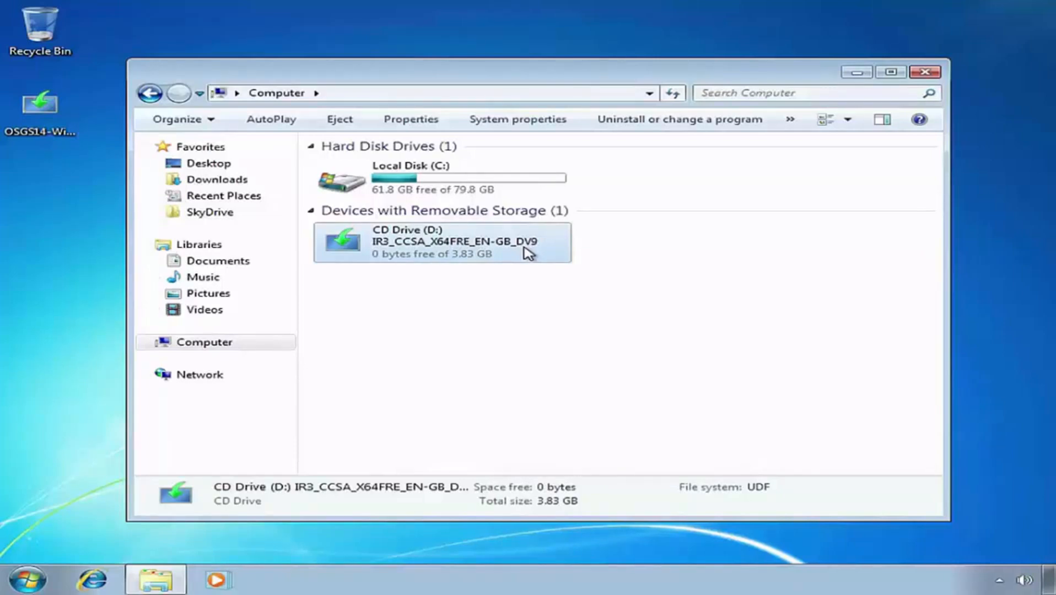
{"action": "double_click", "coordinate": [528, 254]}
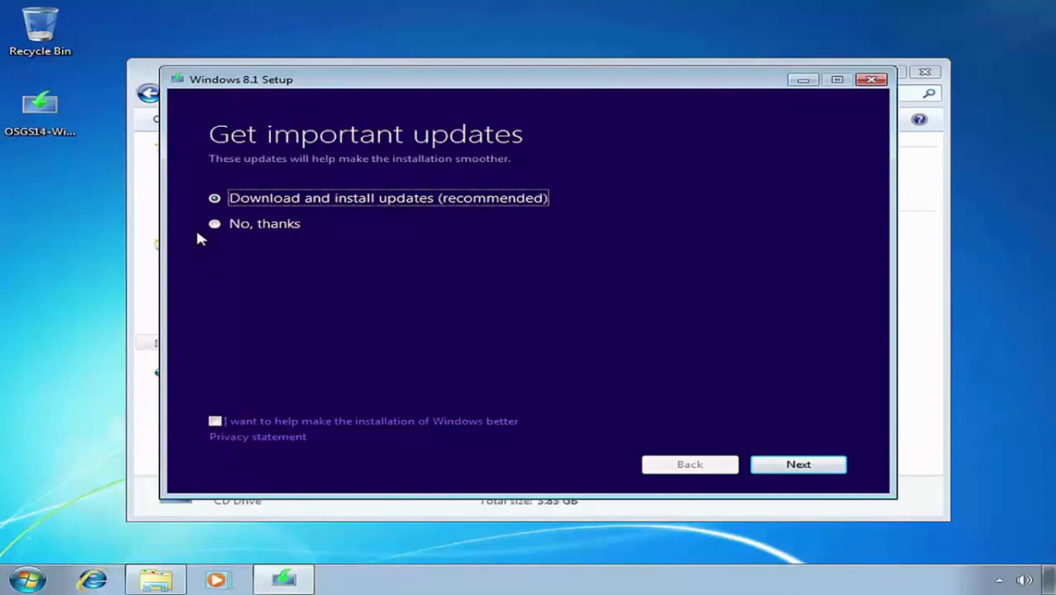
- Decline downloading the important updates and accept the Windows 8.1 Pro licence terms
{"action": "left_click", "coordinate": [214, 224]}
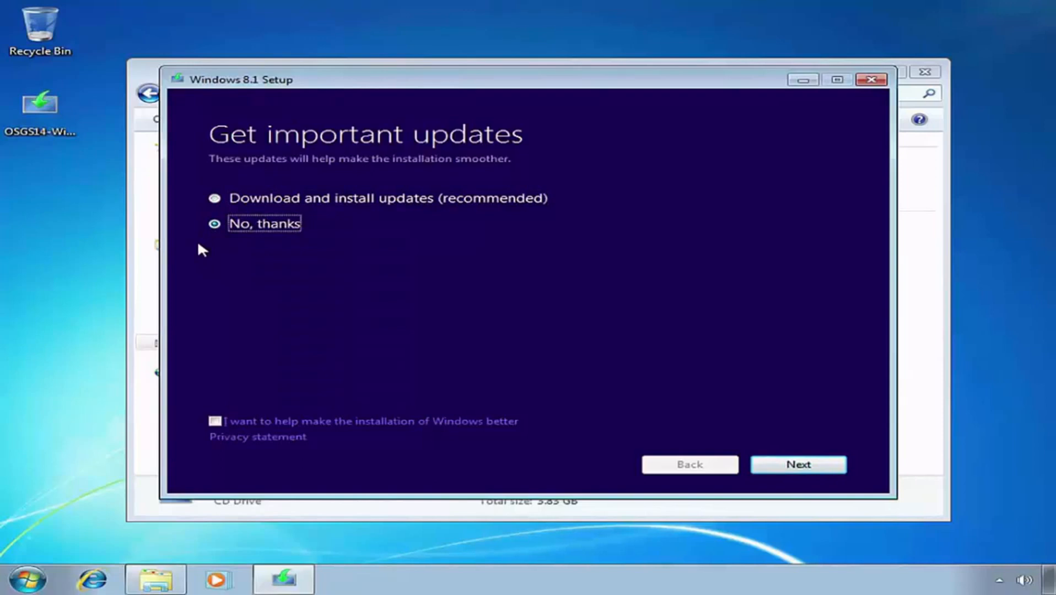
{"action": "left_click", "coordinate": [809, 466]}
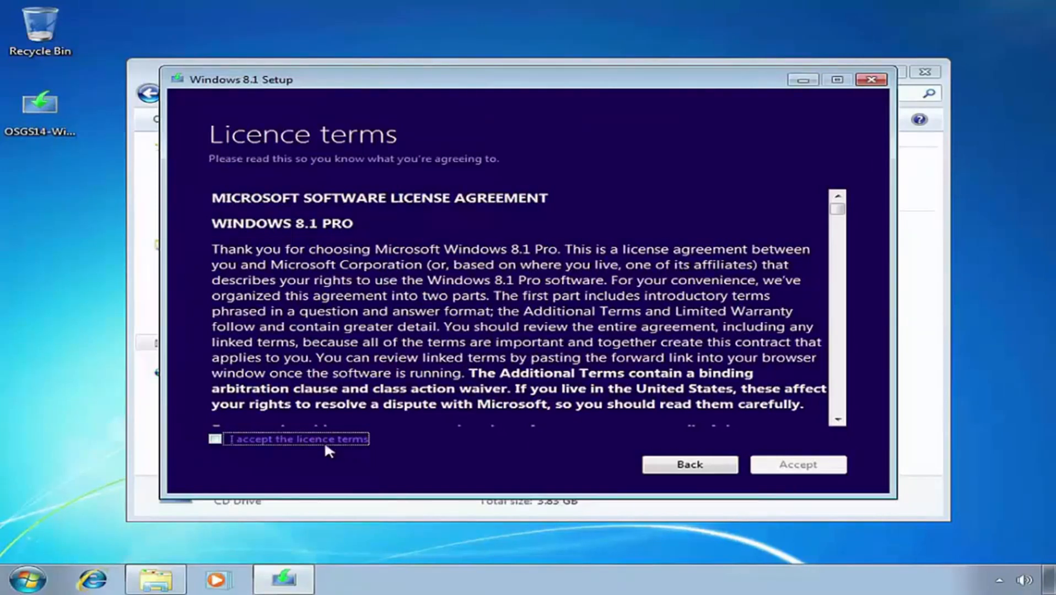
{"action": "left_click", "coordinate": [214, 439]}
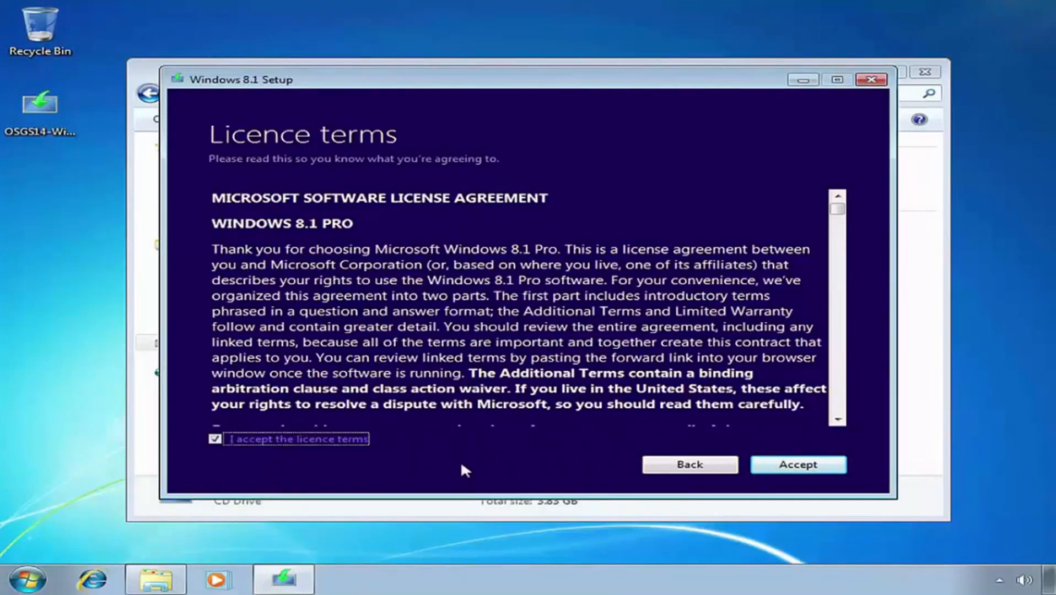
{"action": "left_click", "coordinate": [839, 467]}
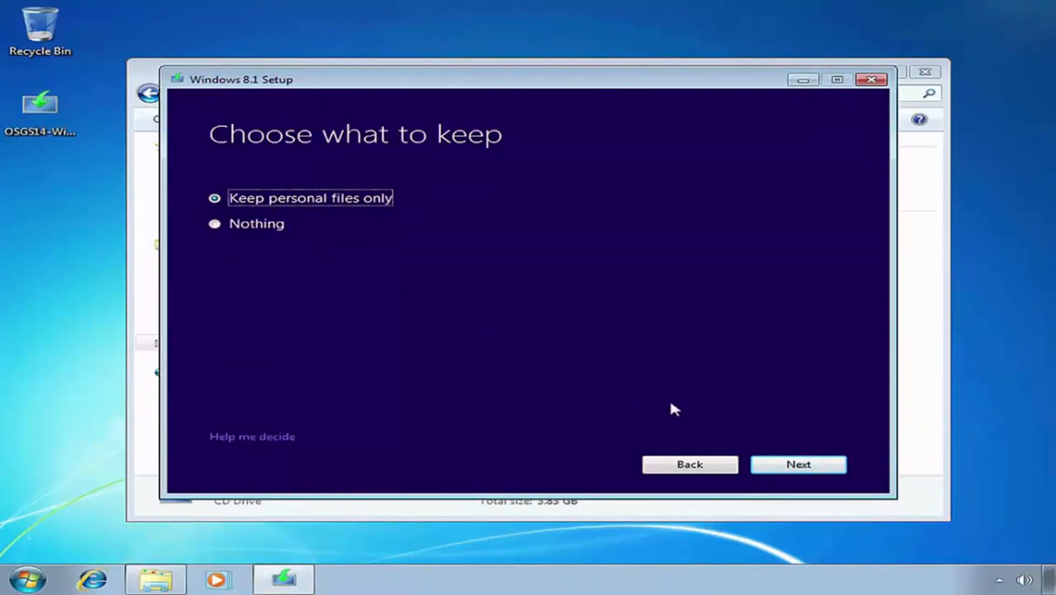
- Keep personal files only, acknowledge the notice about languages, and start the Windows 8.1 Pro installation
{"action": "left_click", "coordinate": [828, 465]}
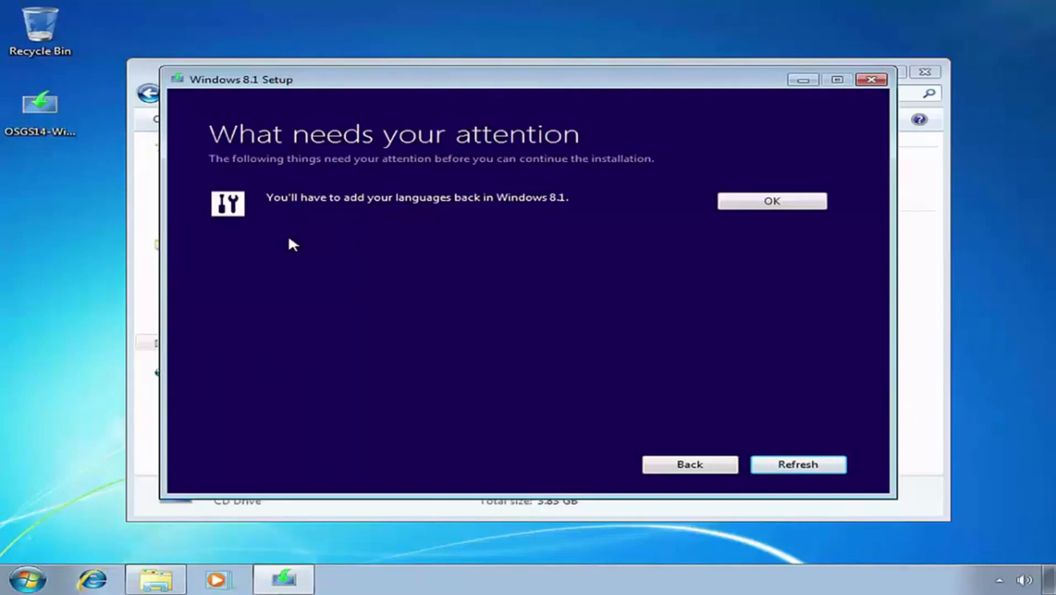
{"action": "left_click", "coordinate": [809, 208]}
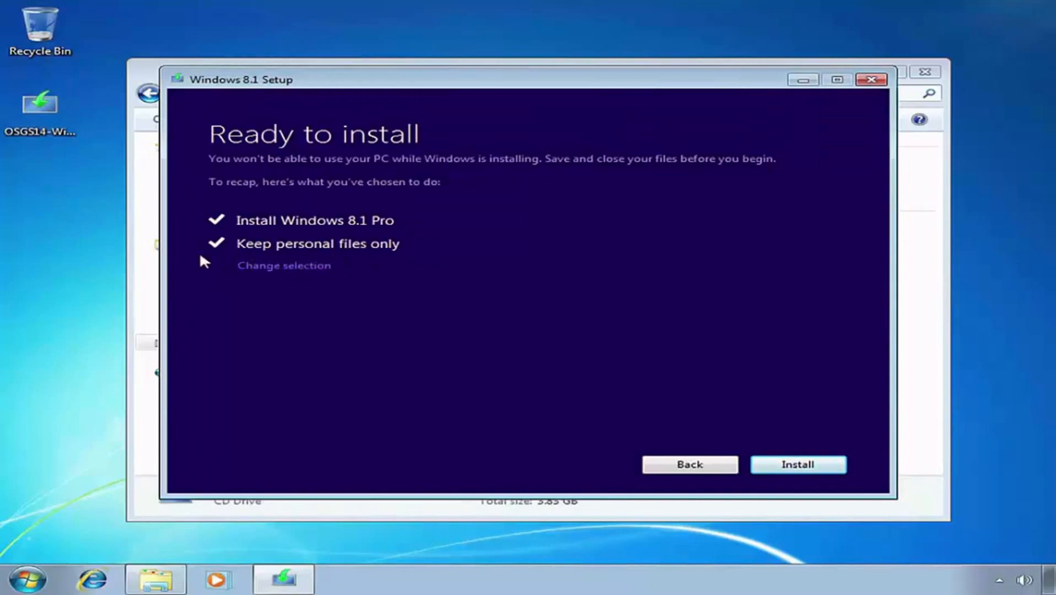
{"action": "left_click", "coordinate": [820, 464]}
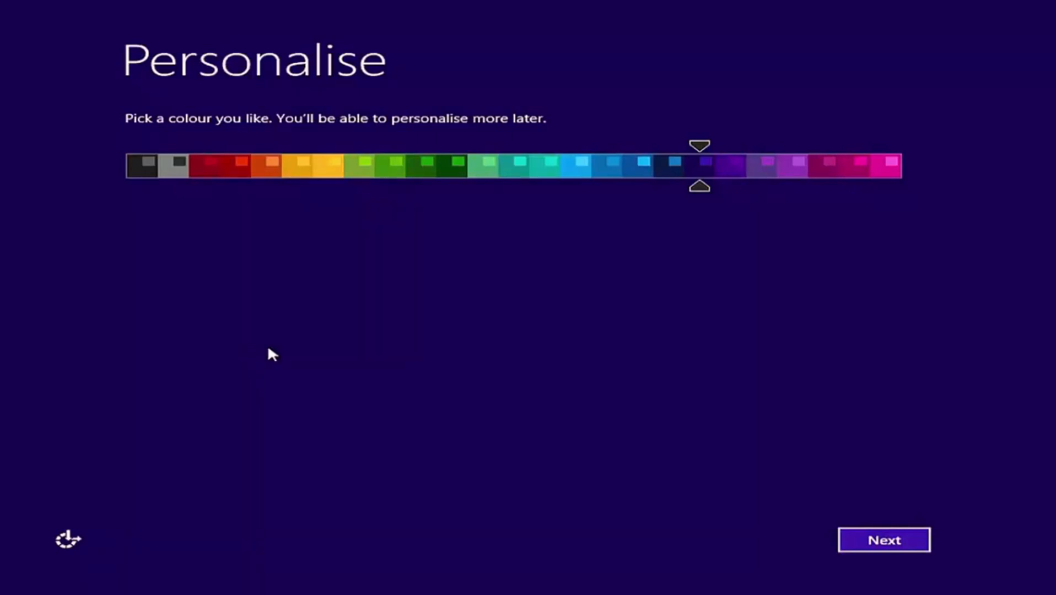
- Keep the preselected personalisation colour and use the express settings
{"action": "left_click", "coordinate": [910, 545]}
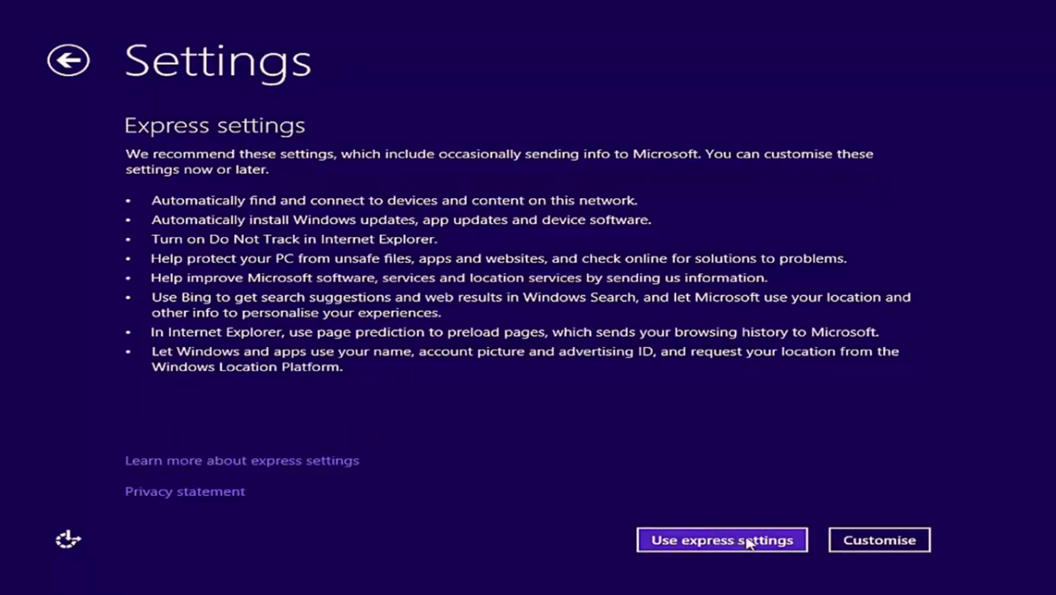
{"action": "left_click", "coordinate": [787, 548]}
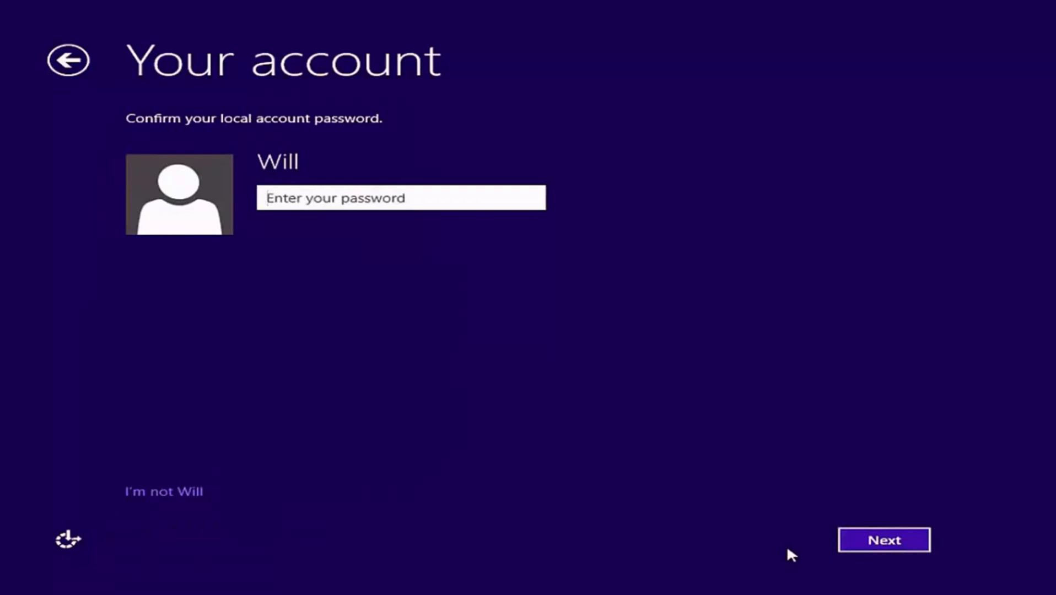
- Confirm the local account password and continue with the existing account
{"action": "type", "text": "•••"}
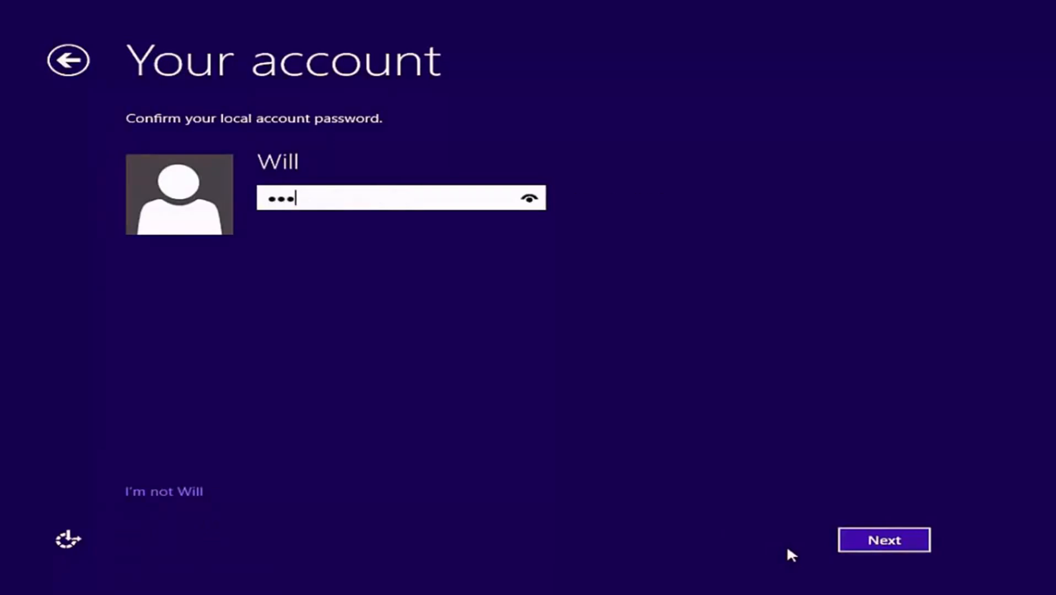
{"action": "type", "text": "••••••••••••"}
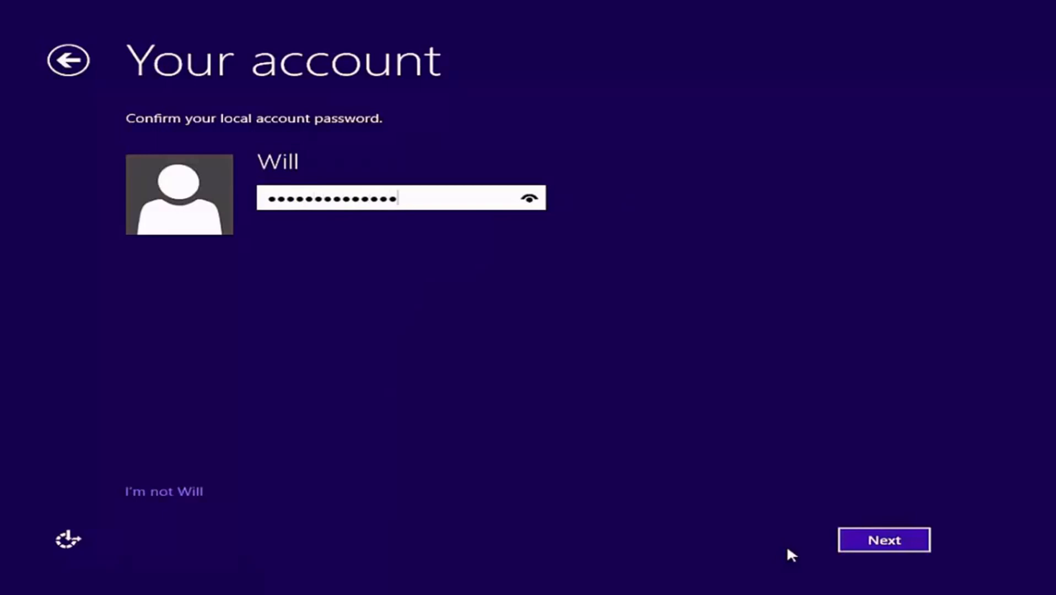
{"action": "left_click", "coordinate": [922, 549]}
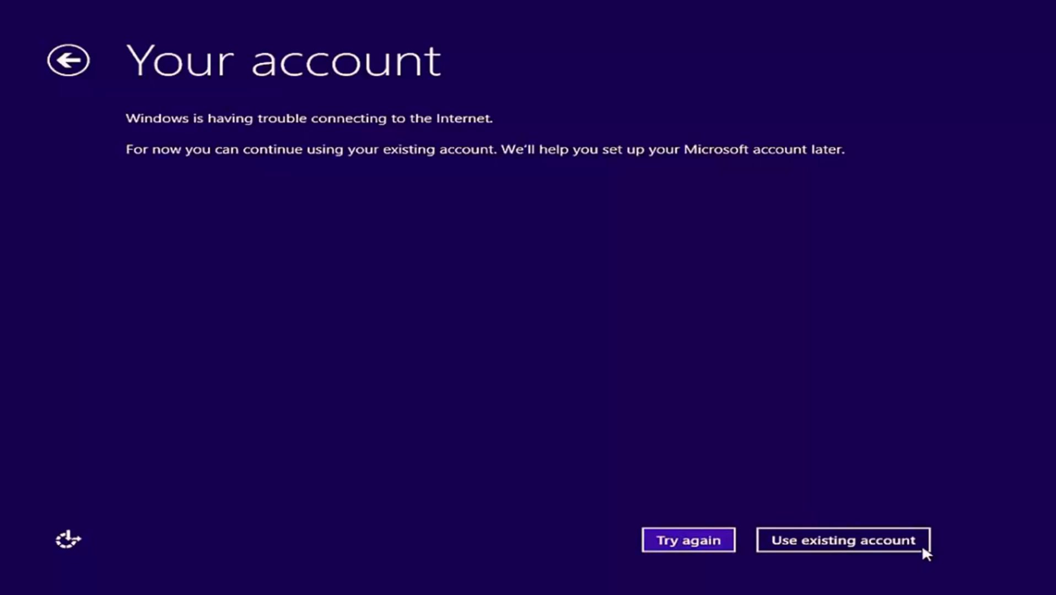
{"action": "left_click", "coordinate": [923, 549]}
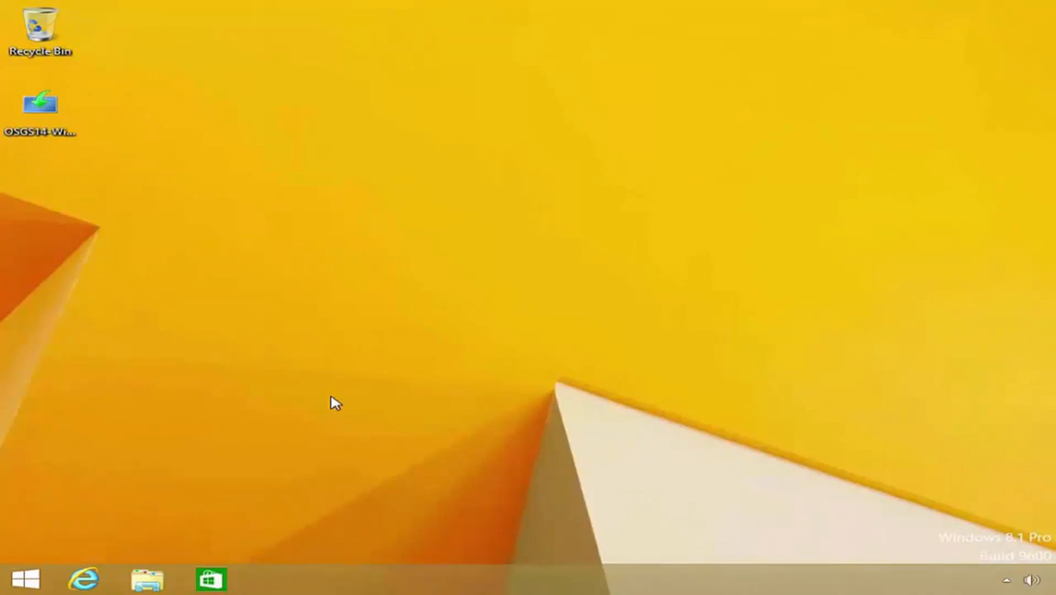
- Check that the personal folder and text document are in Documents in File Explorer, and close the window
{"action": "left_click", "coordinate": [168, 579]}
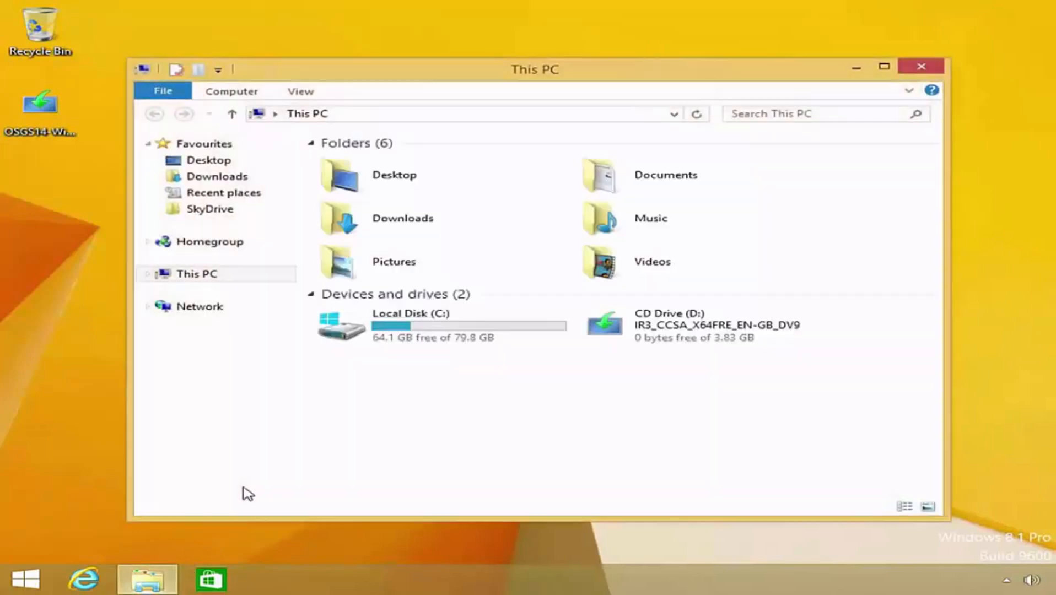
{"action": "double_click", "coordinate": [727, 198]}
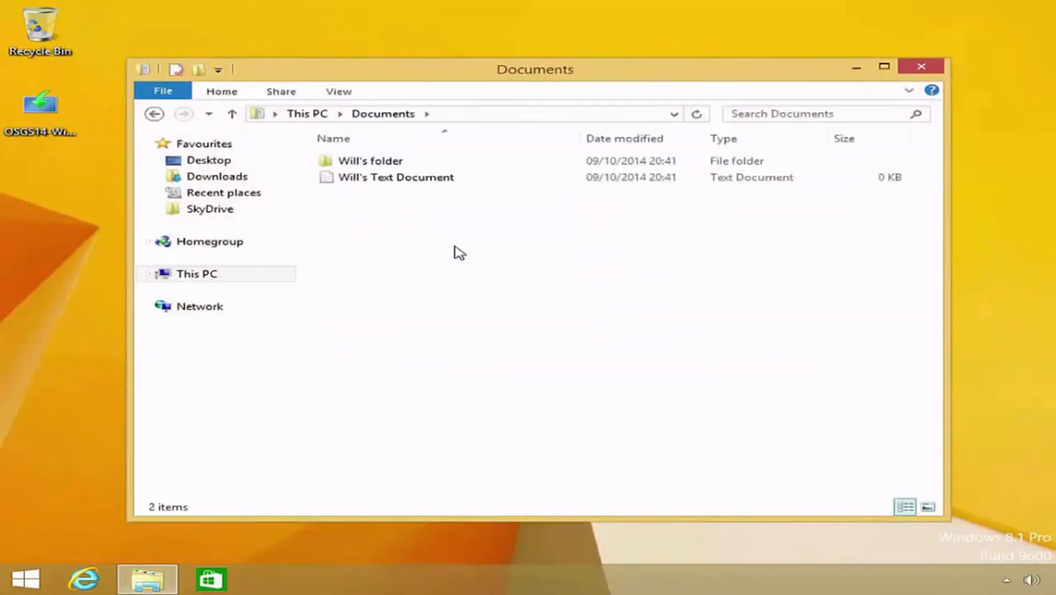
{"action": "left_click", "coordinate": [424, 161]}
{"action": "left_click", "coordinate": [424, 179]}
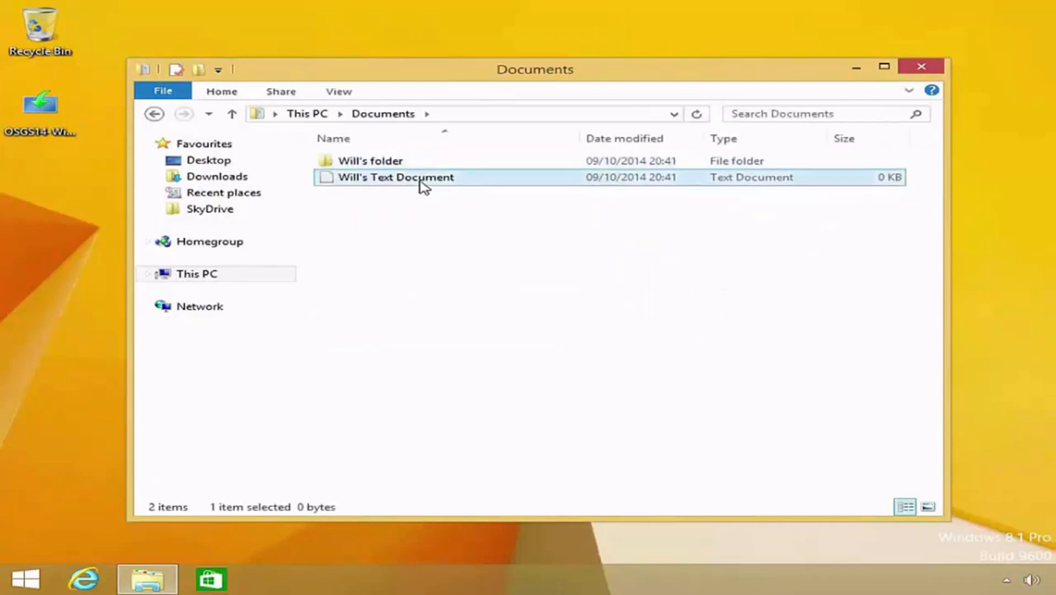
{"action": "left_click", "coordinate": [425, 255]}
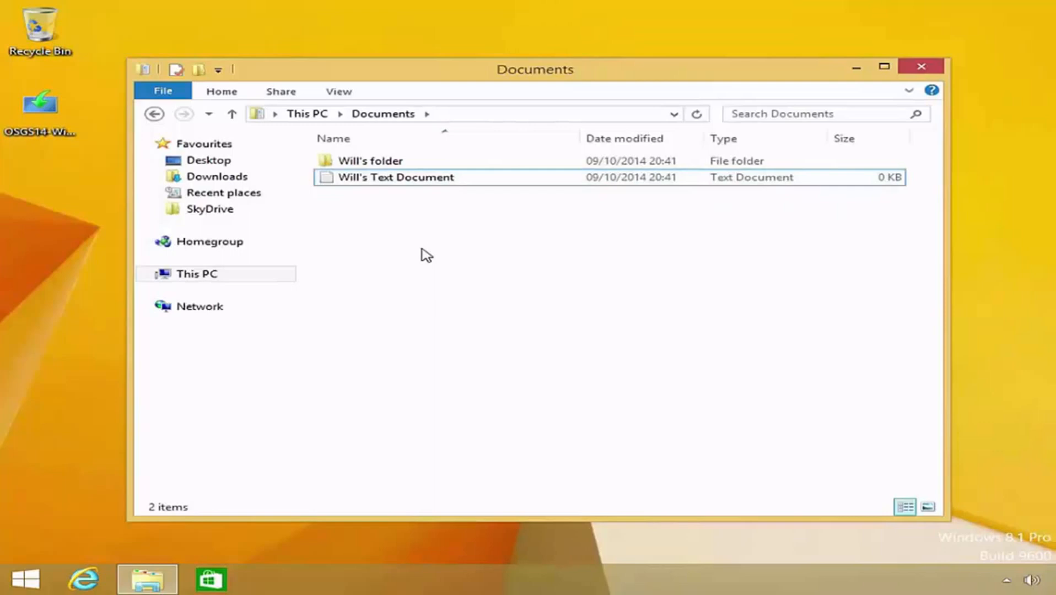
{"action": "left_click", "coordinate": [915, 68]}
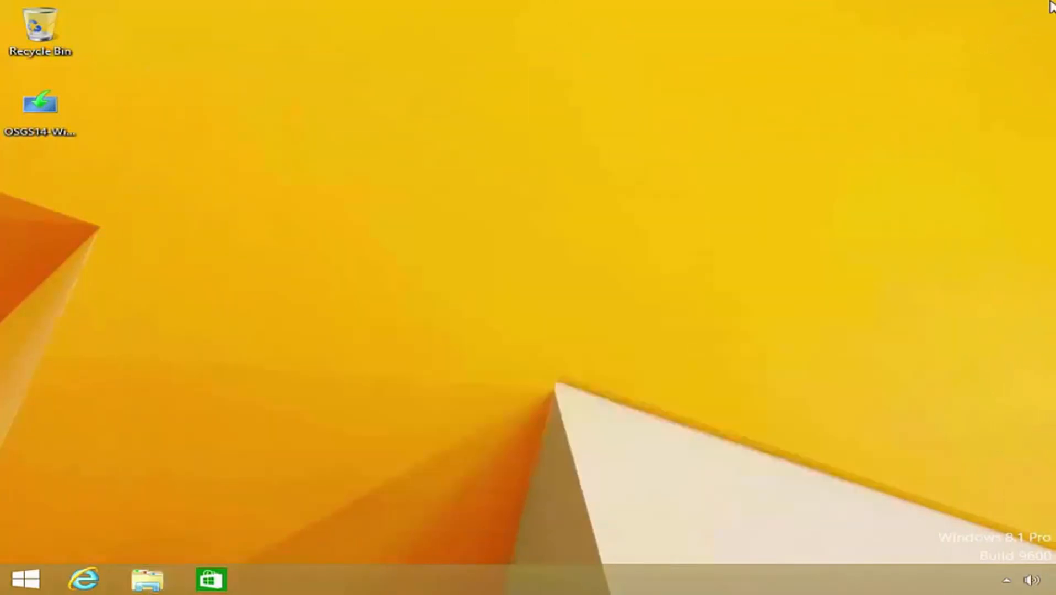
- Search everywhere on the PC for "2013" to look for the Office programs
{"action": "mouse_move", "coordinate": [1053, 8]}
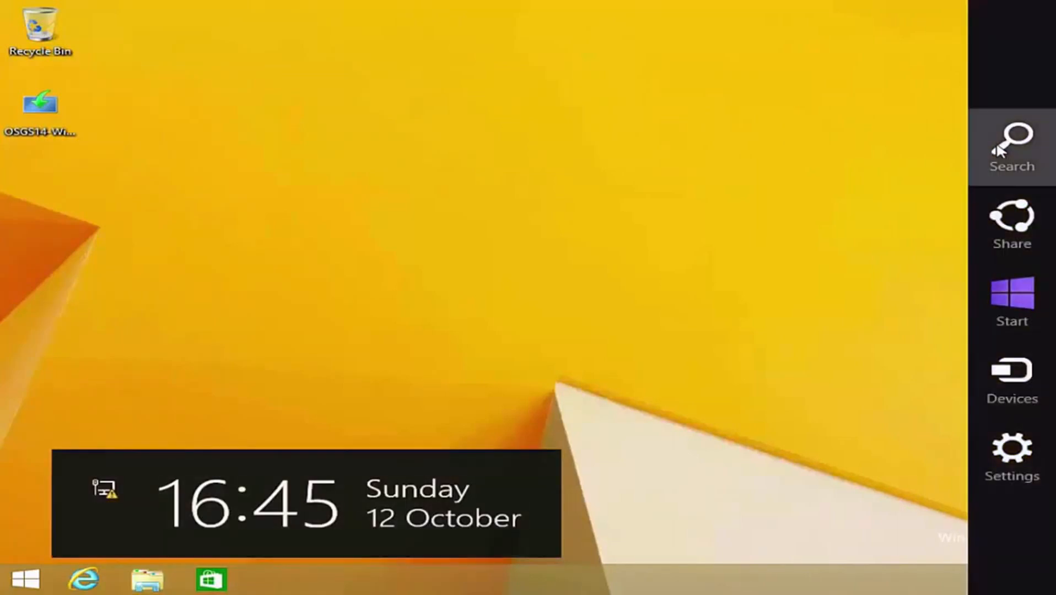
{"action": "left_click", "coordinate": [1001, 151]}
{"action": "type", "text": "2013"}
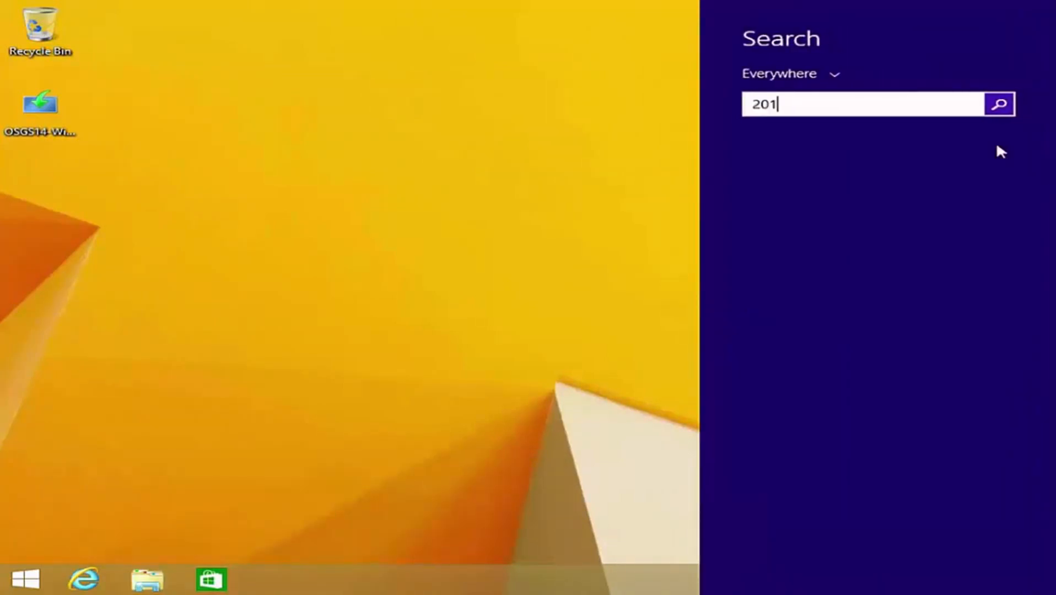